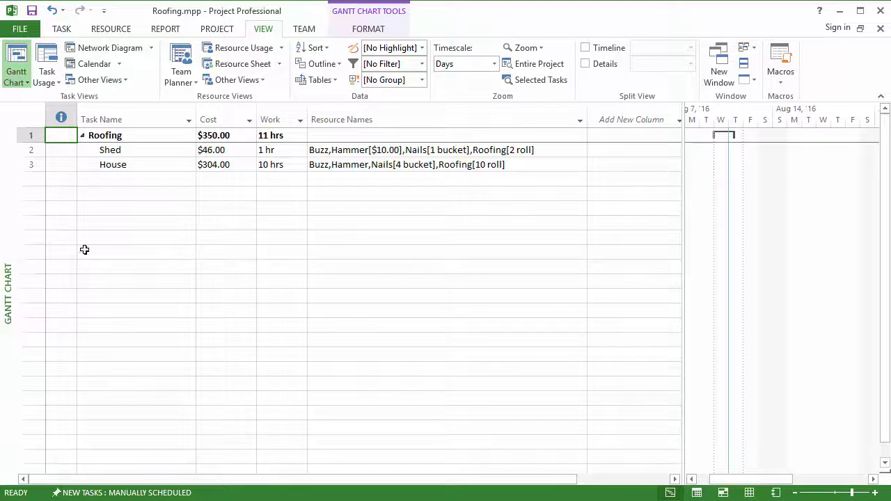
# Review the costs on the Shed and House rows of the Roofing task sheet
pyautogui.click(61, 153)
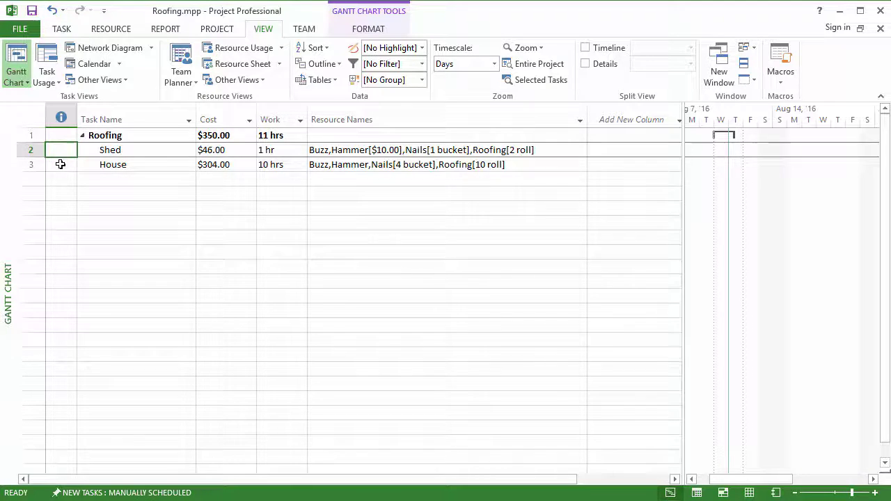
pyautogui.click(61, 164)
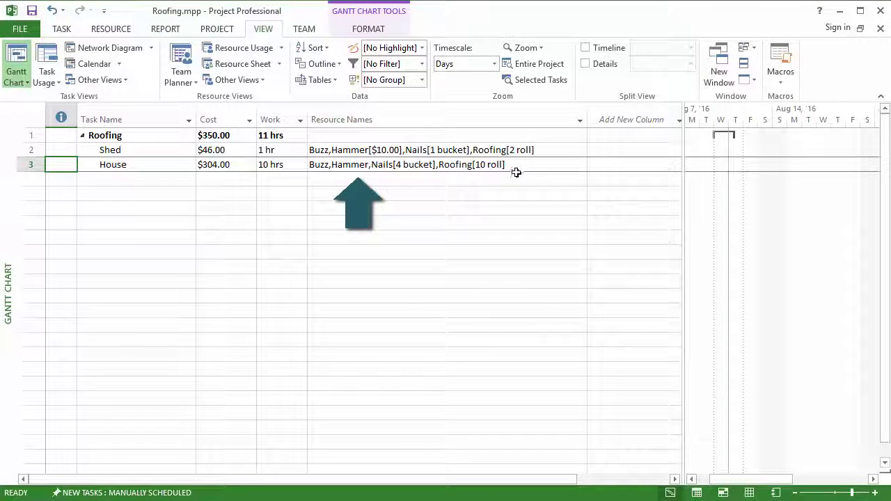
pyautogui.click(73, 155)
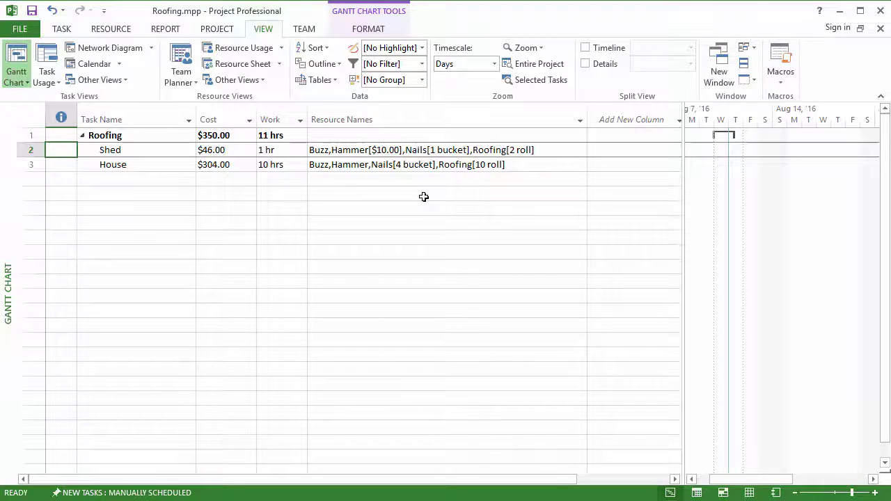
# Open a second Roofing.mpp window and tile the Gantt Chart tasks above the Resource Sheet
pyautogui.click(718, 70)
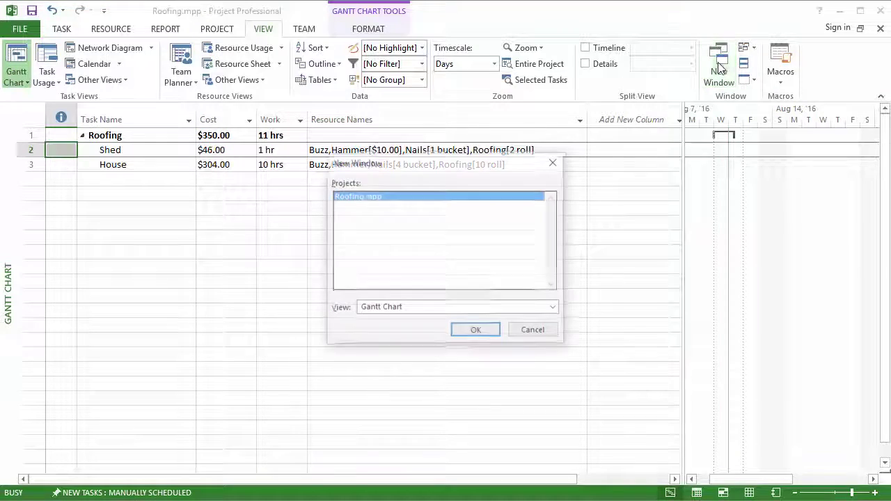
pyautogui.click(474, 330)
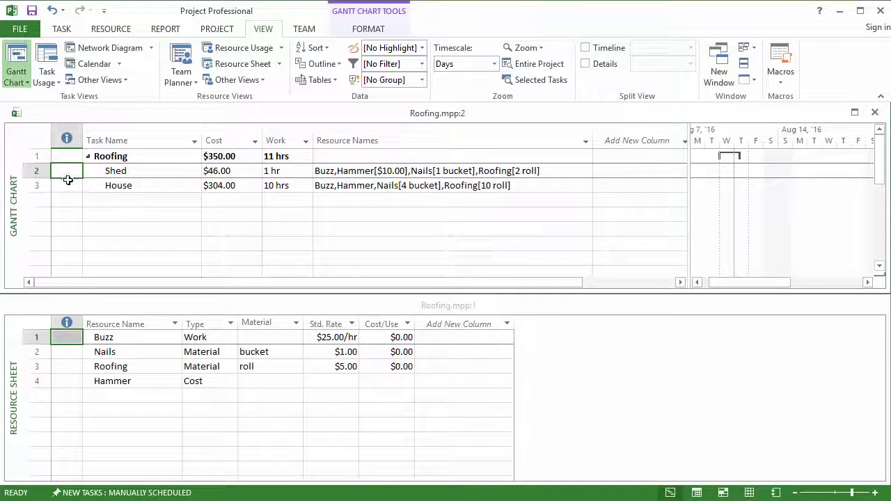
pyautogui.click(67, 185)
pyautogui.click(68, 341)
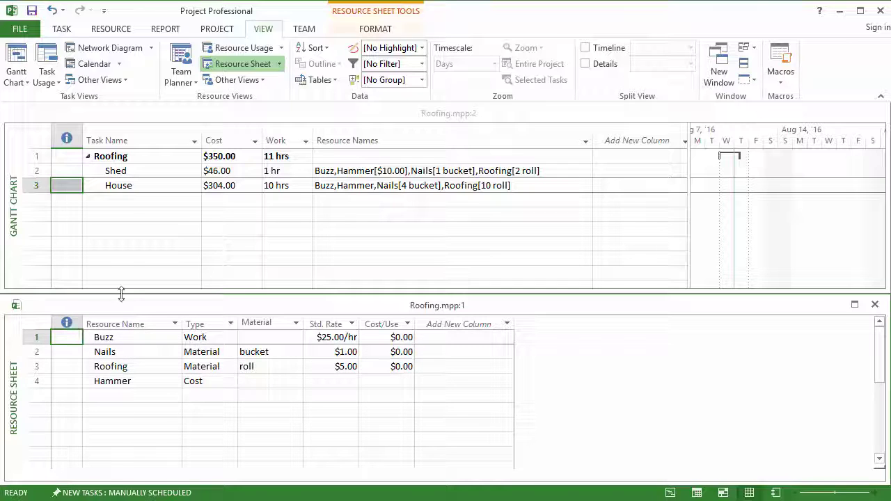
pyautogui.click(112, 171)
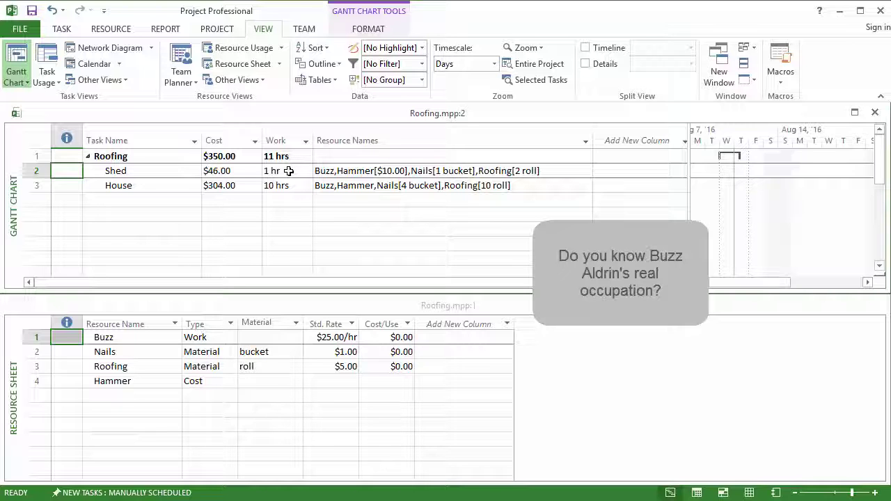
pyautogui.click(331, 337)
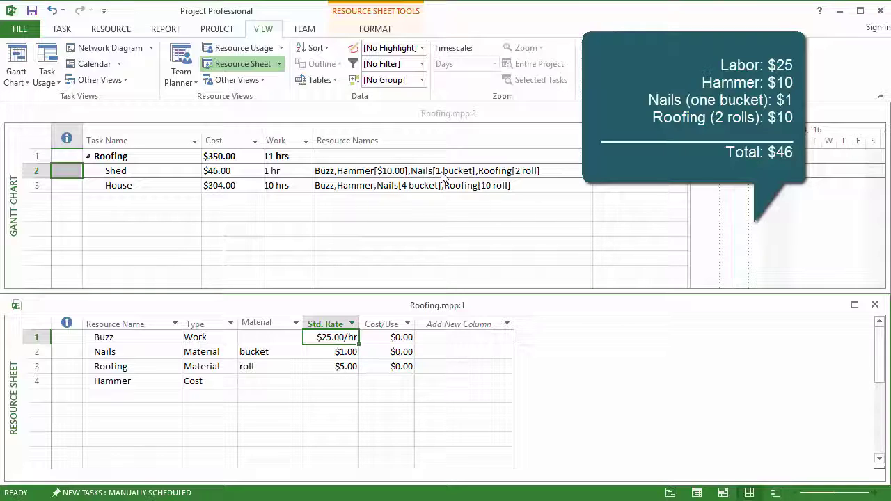
pyautogui.click(336, 353)
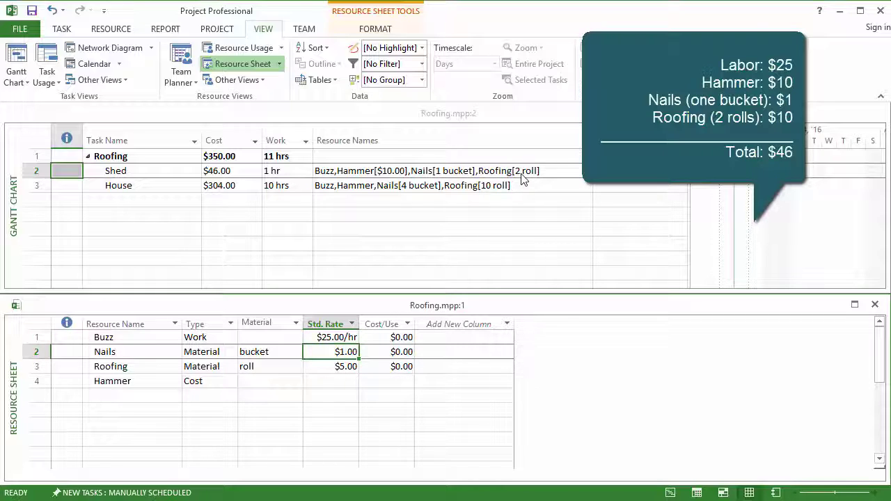
pyautogui.click(320, 365)
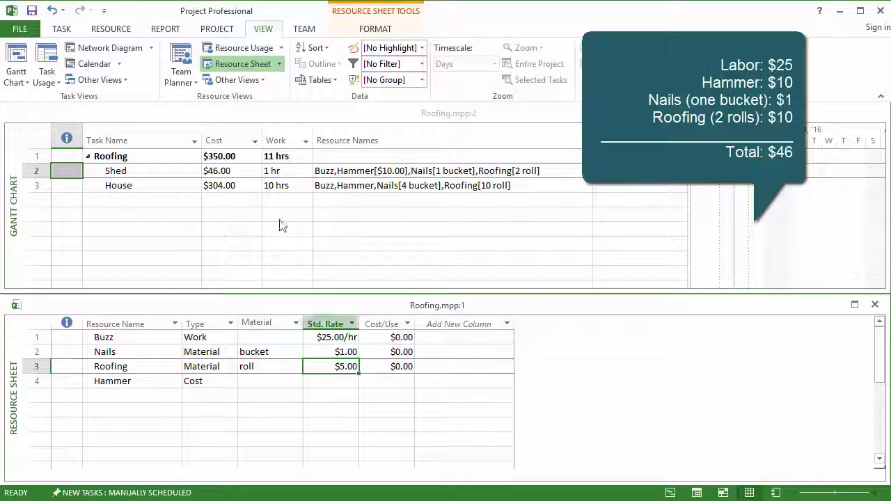
pyautogui.click(251, 174)
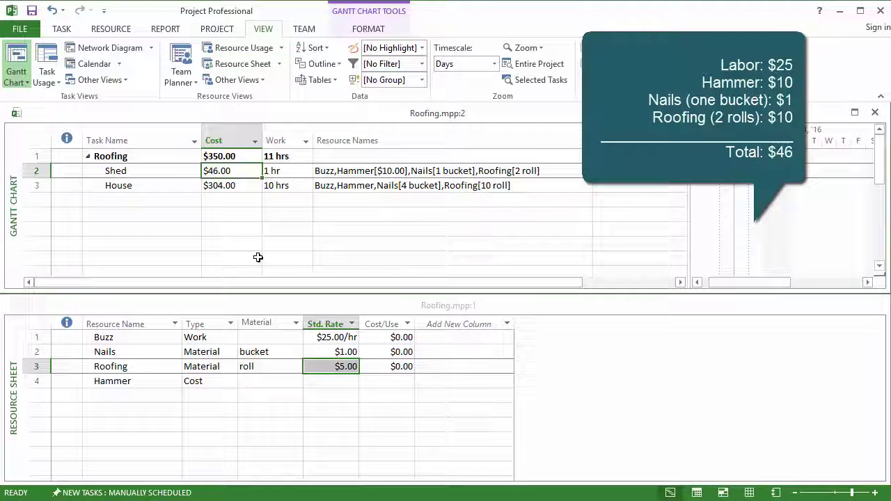
pyautogui.click(69, 186)
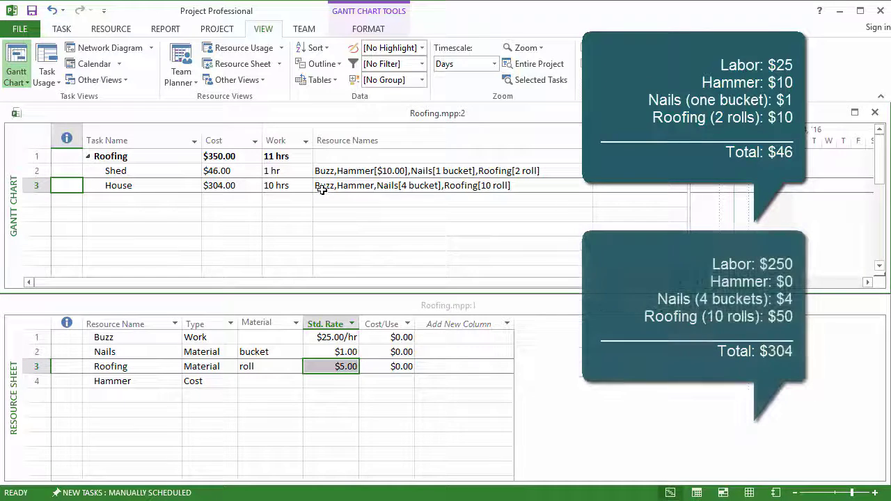
pyautogui.click(327, 338)
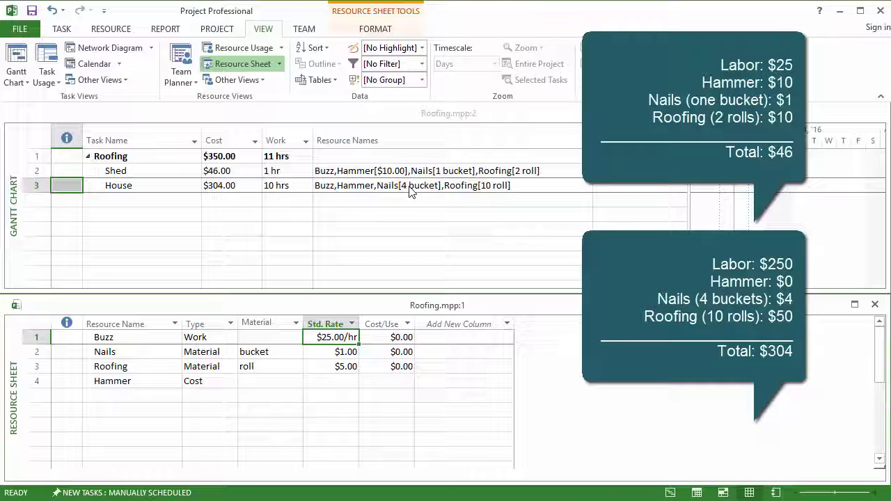
pyautogui.click(327, 353)
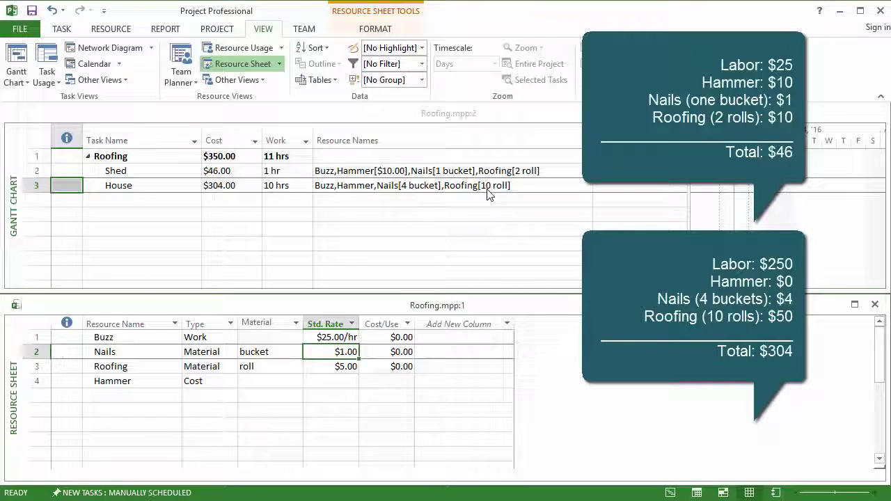
pyautogui.click(335, 367)
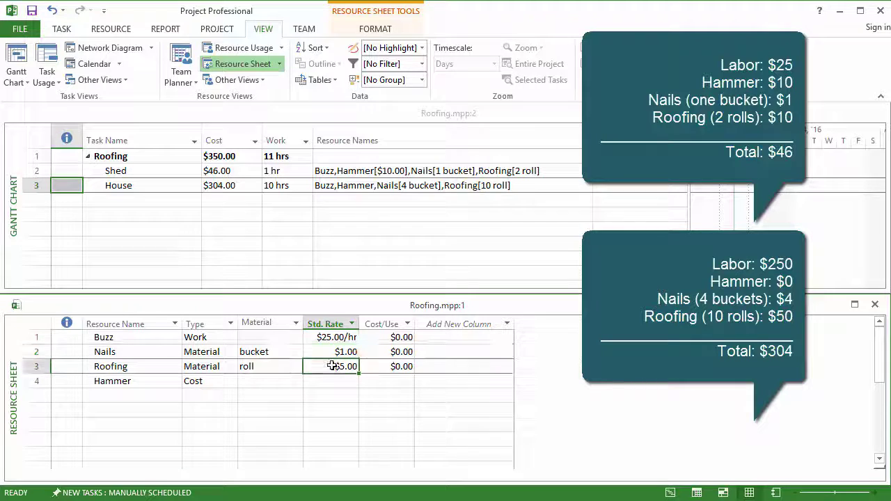
pyautogui.click(242, 190)
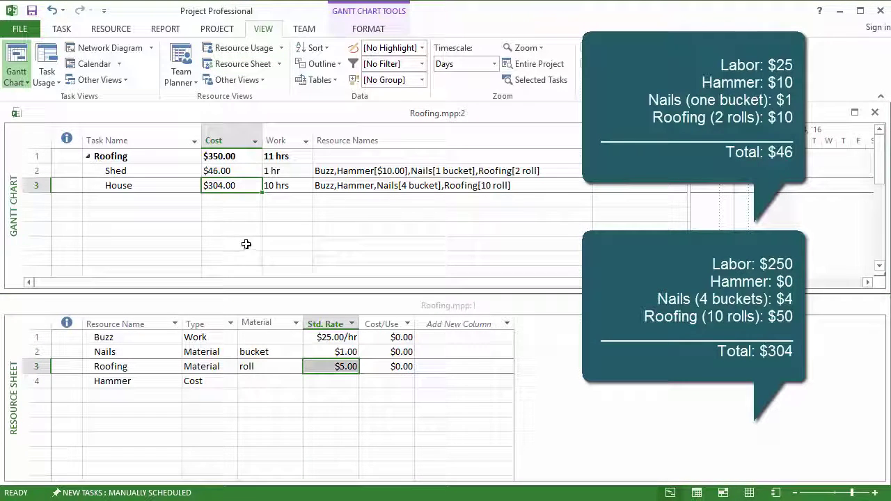
pyautogui.click(244, 157)
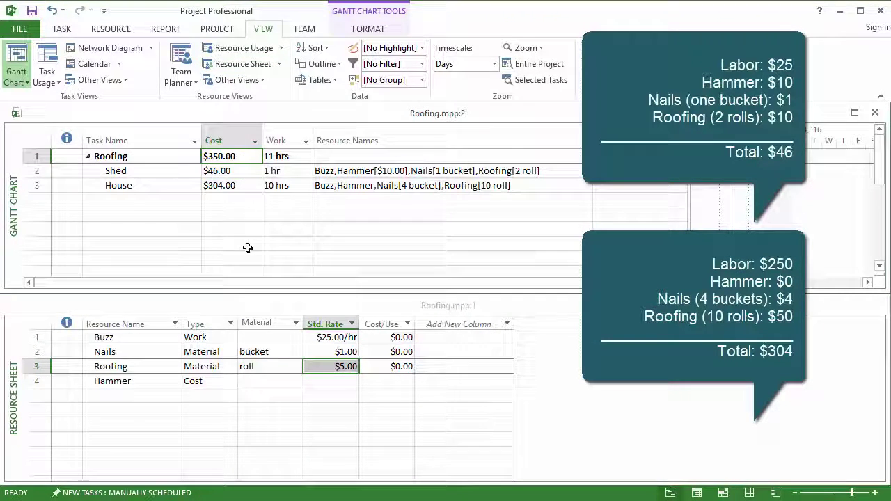
pyautogui.click(63, 200)
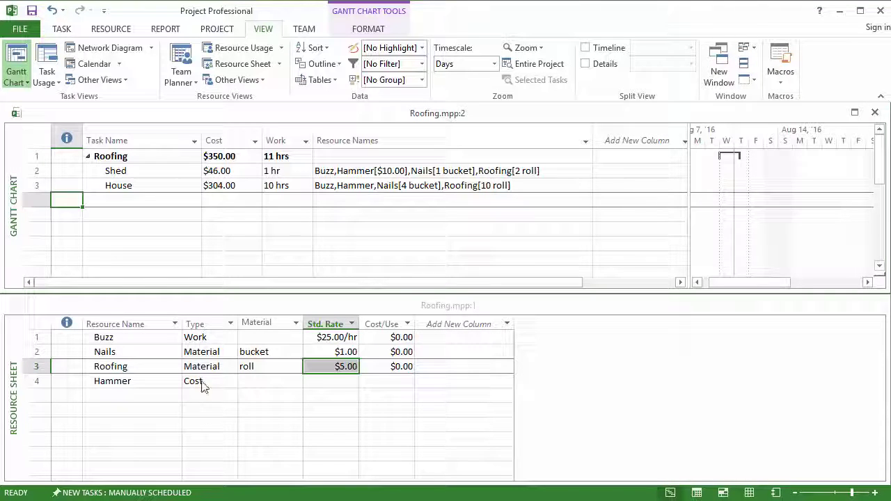
pyautogui.click(201, 337)
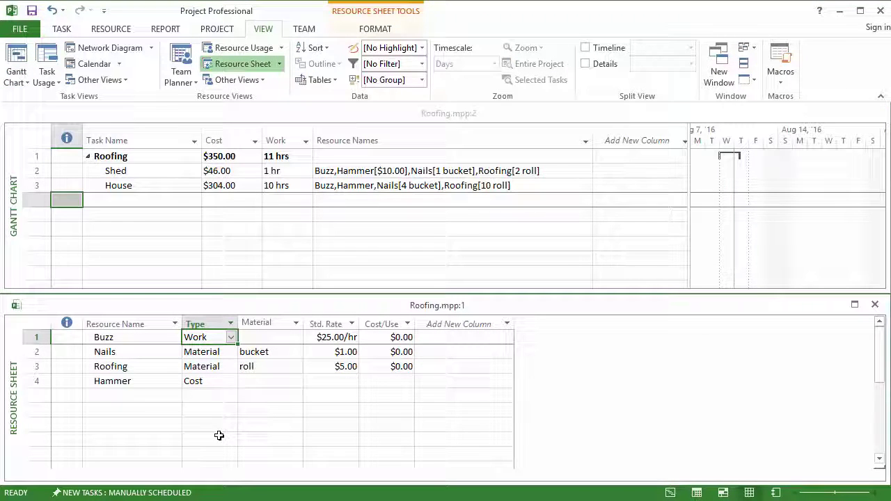
pyautogui.press('Down')
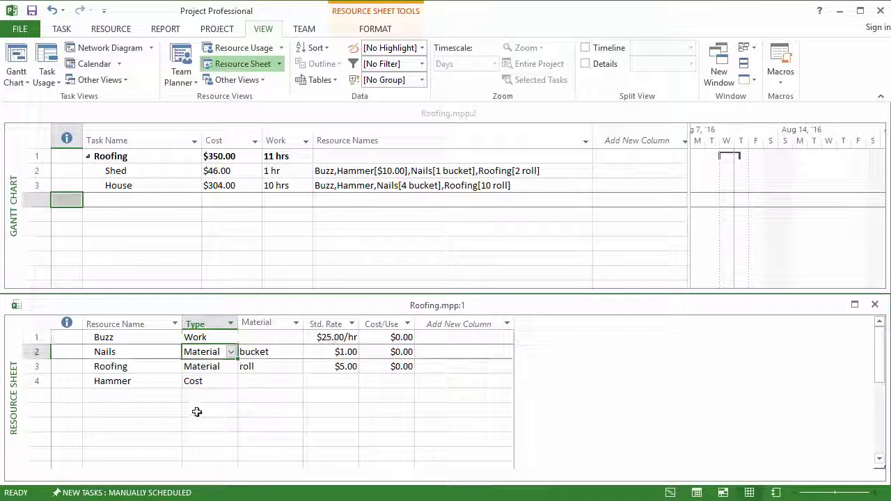
pyautogui.click(212, 392)
pyautogui.click(73, 394)
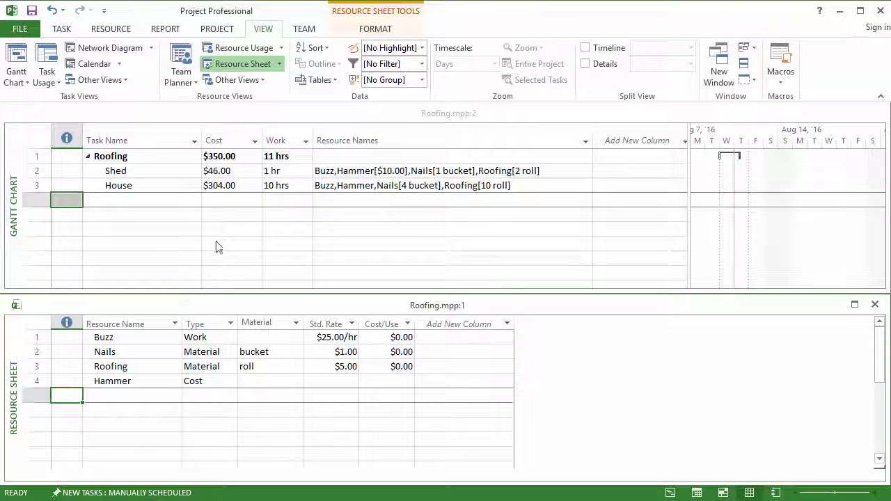
pyautogui.click(235, 188)
pyautogui.click(225, 171)
pyautogui.click(238, 155)
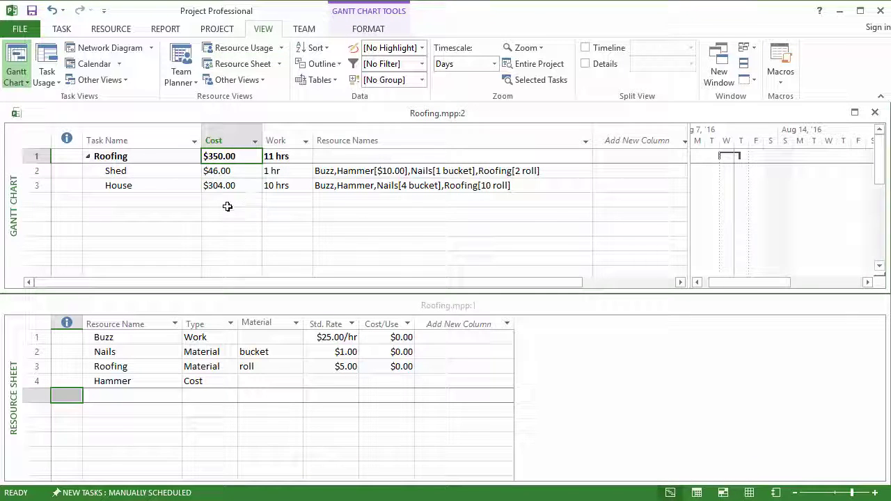
pyautogui.click(122, 211)
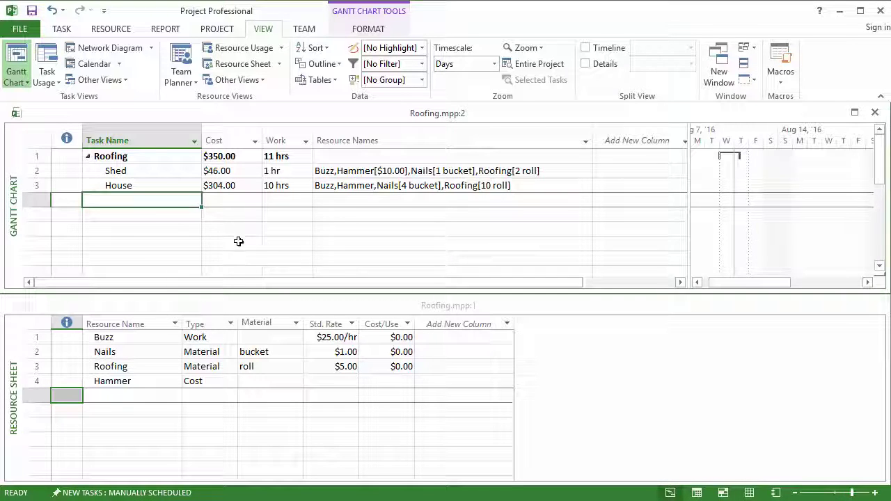
# Create Standard Time project 82009 for the plan and add the missing Nails, Roofing and Hammer resources
pyautogui.click(210, 31)
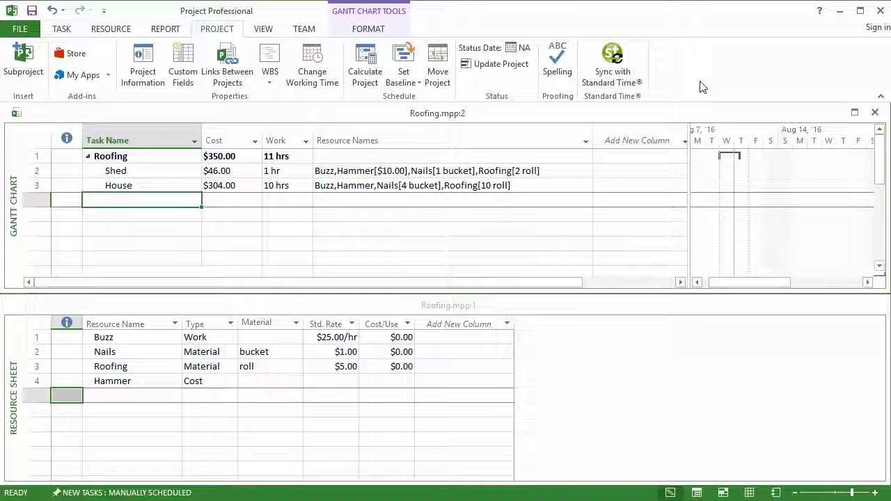
pyautogui.click(630, 64)
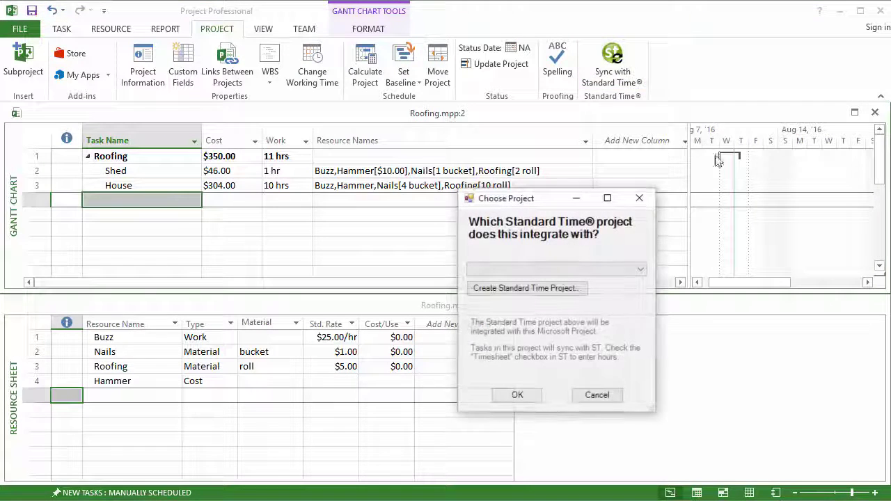
pyautogui.click(551, 290)
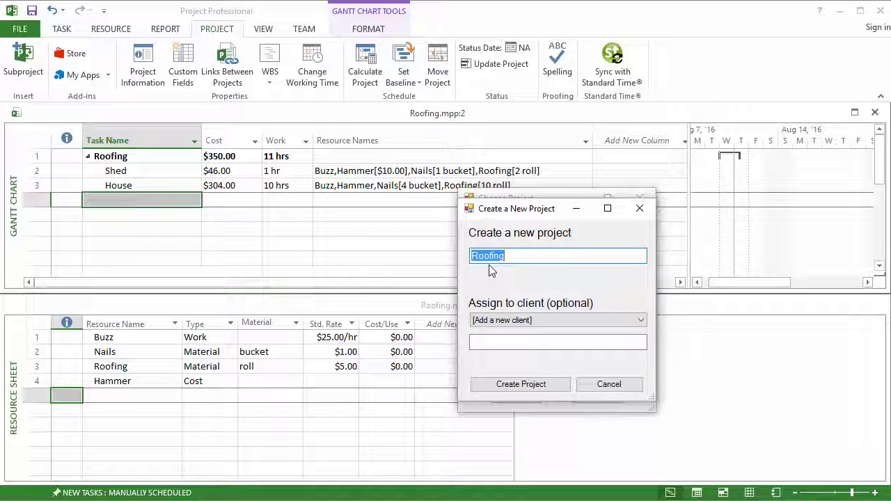
pyautogui.write('82009')
pyautogui.click(506, 386)
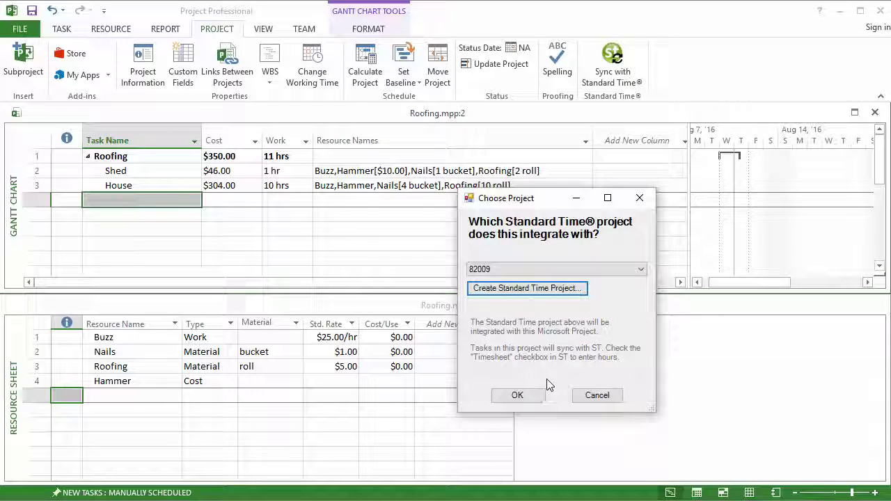
pyautogui.click(534, 395)
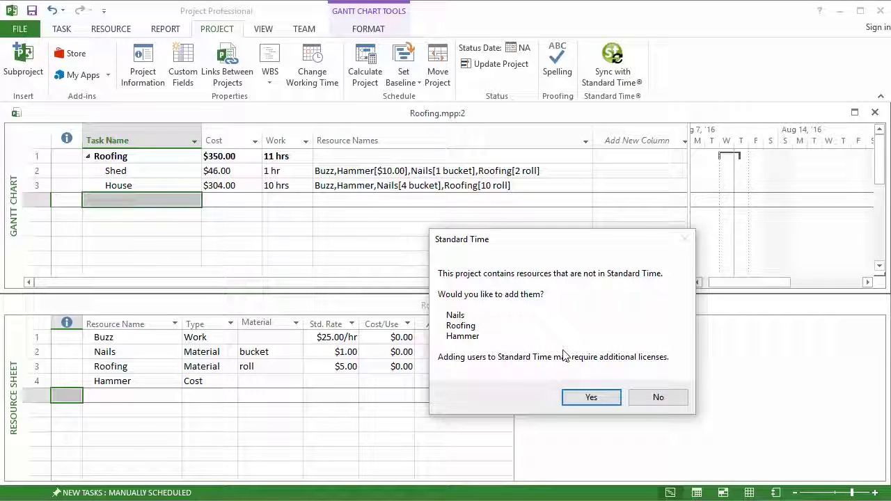
pyautogui.click(592, 394)
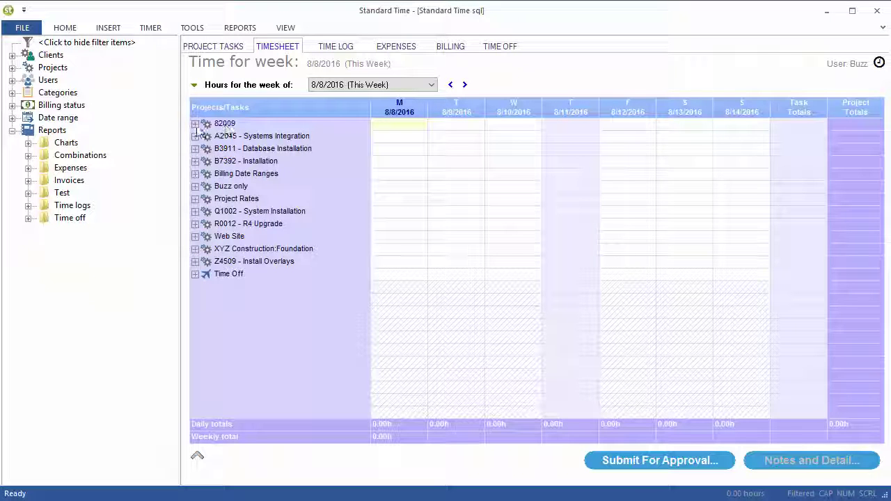
# Expand 82009 and then Roofing on the timesheet to show the Shed and House tasks
pyautogui.click(194, 124)
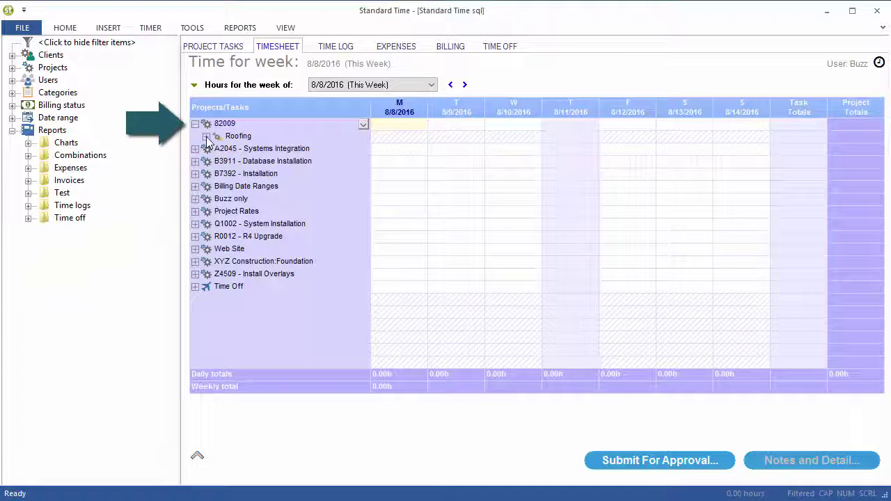
pyautogui.click(206, 136)
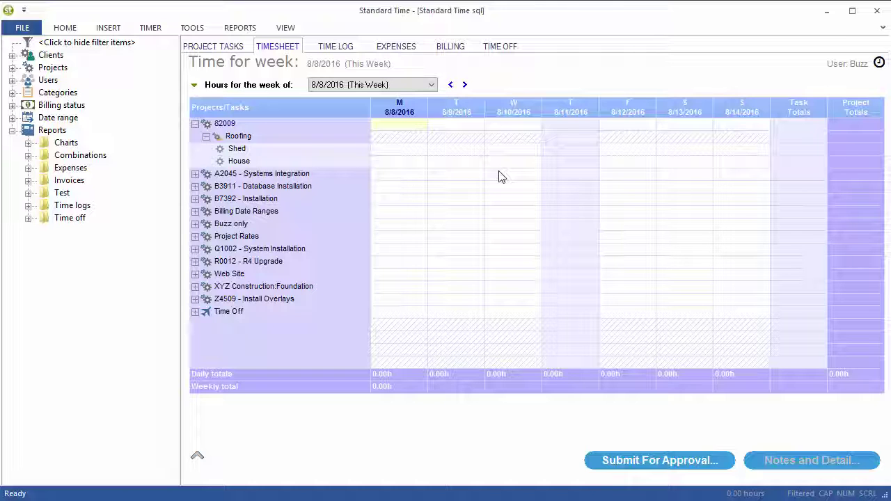
# In Project Tasks, check 82009's 11.00 duration, client rate, client cost and $75.00 material cost
pyautogui.click(221, 47)
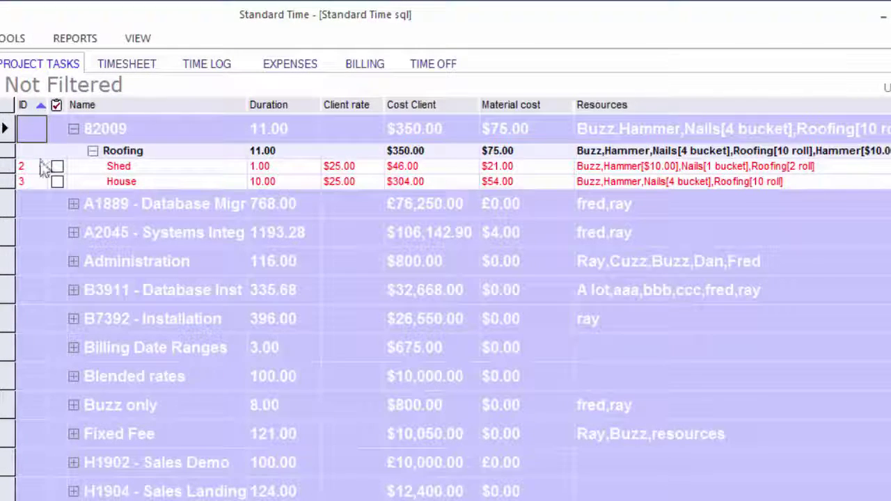
pyautogui.click(44, 167)
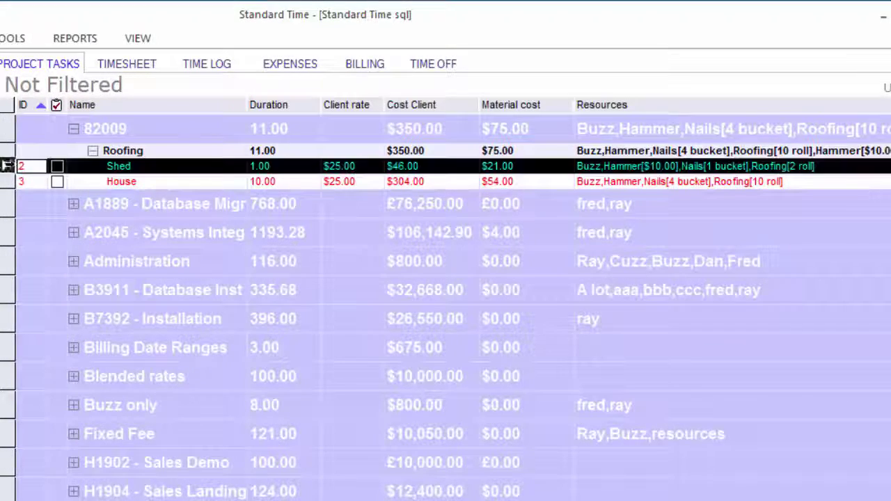
pyautogui.click(287, 132)
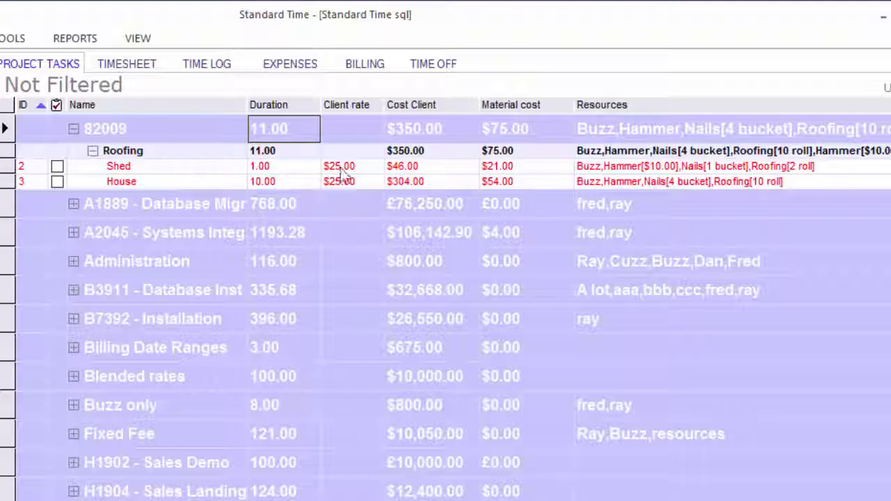
pyautogui.click(356, 131)
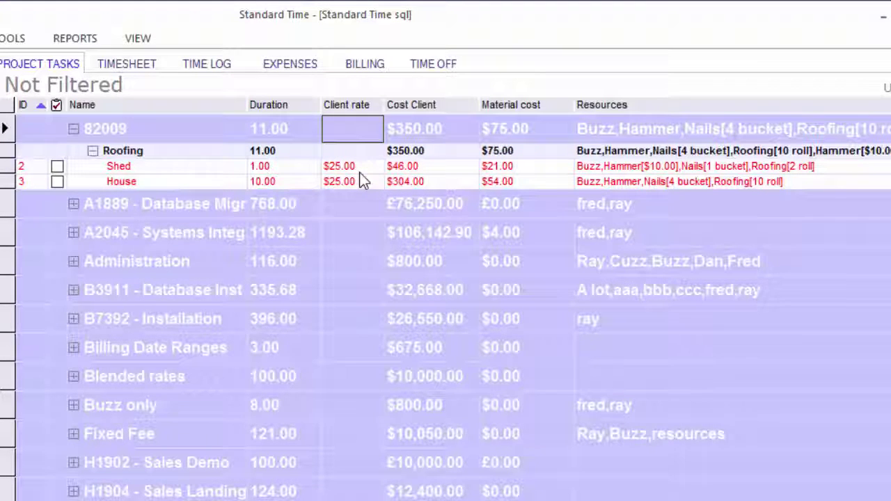
pyautogui.press('Tab')
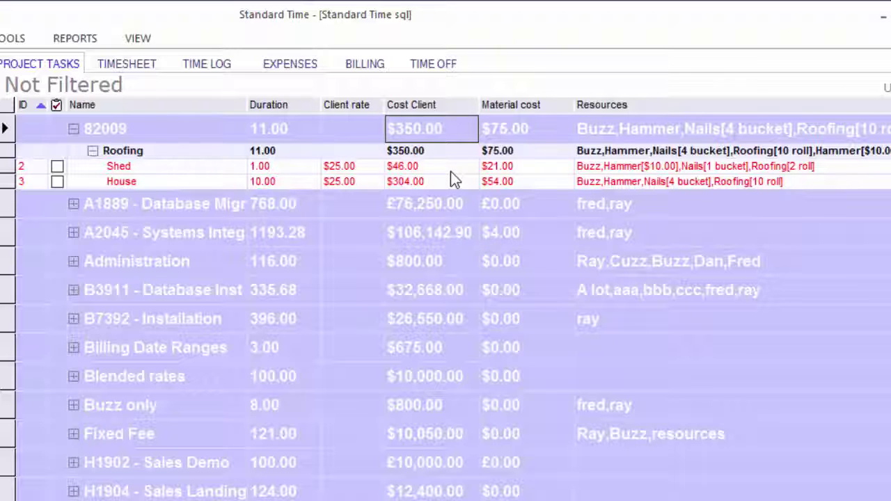
pyautogui.click(538, 136)
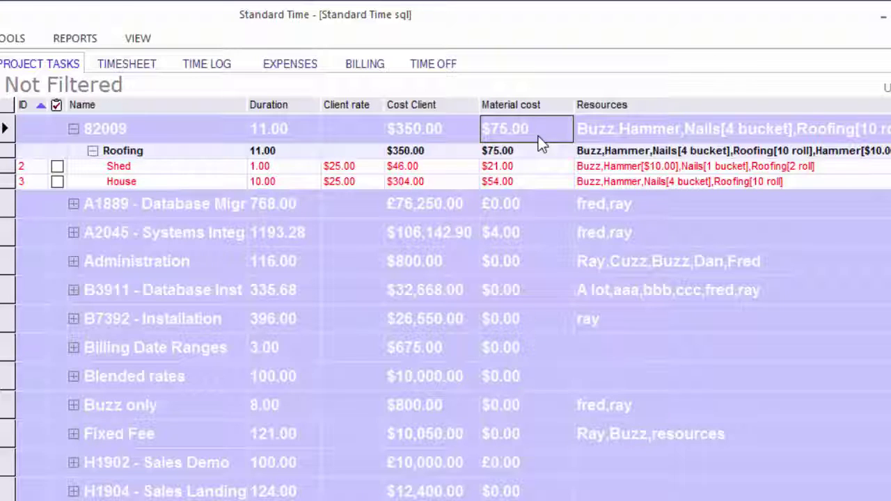
pyautogui.press('Tab')
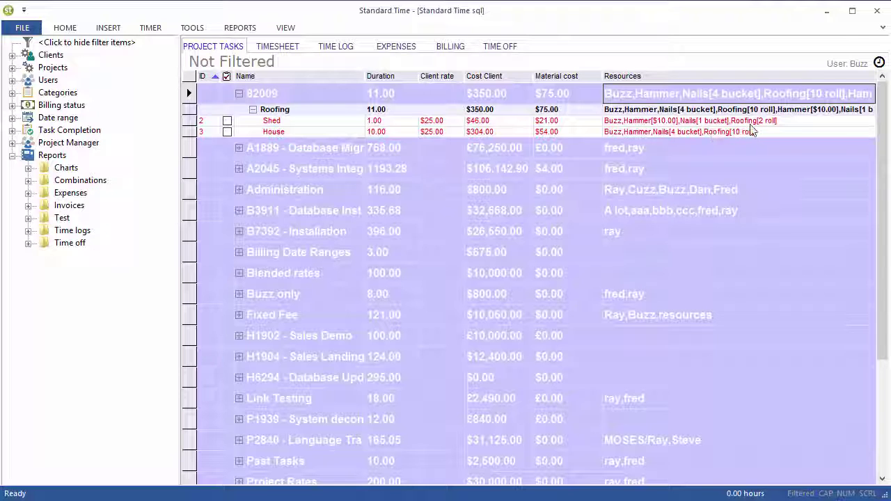
pyautogui.hotkey('shift', 'Tab')
pyautogui.hotkey('shift', 'Tab')
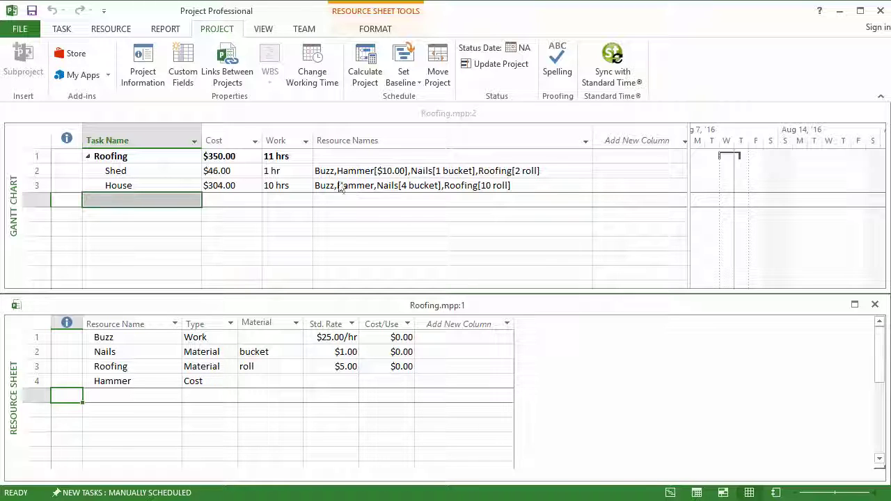
pyautogui.click(242, 159)
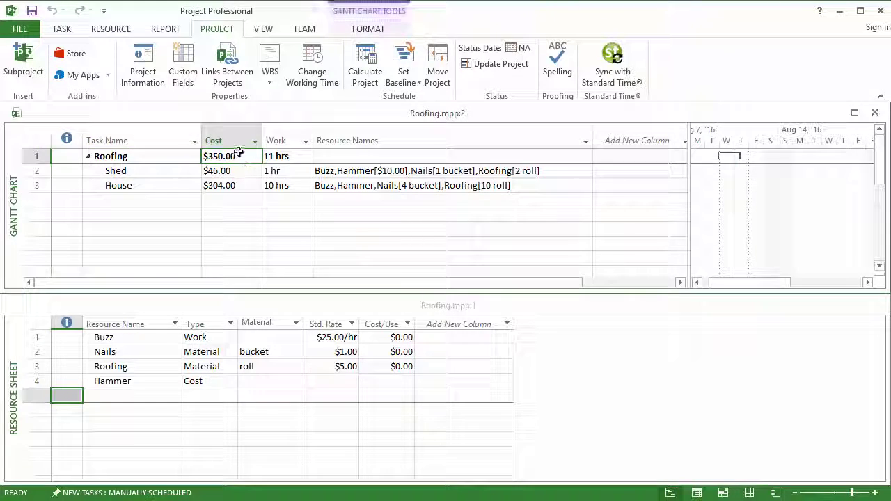